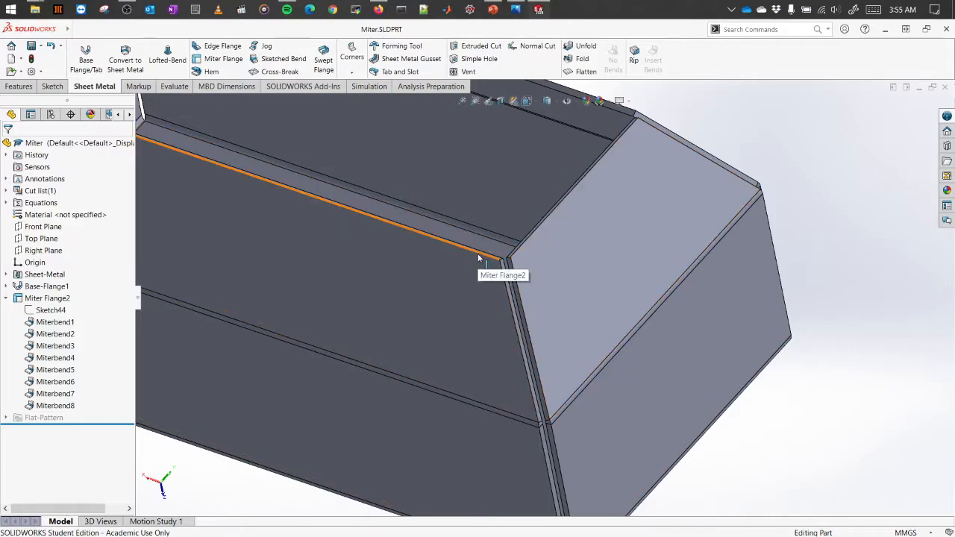
Start a Hem and select the four upper rim edges around the box opening
{"action": "scroll", "coordinate": [522, 276], "scroll_direction": "up", "scroll_amount": 4}
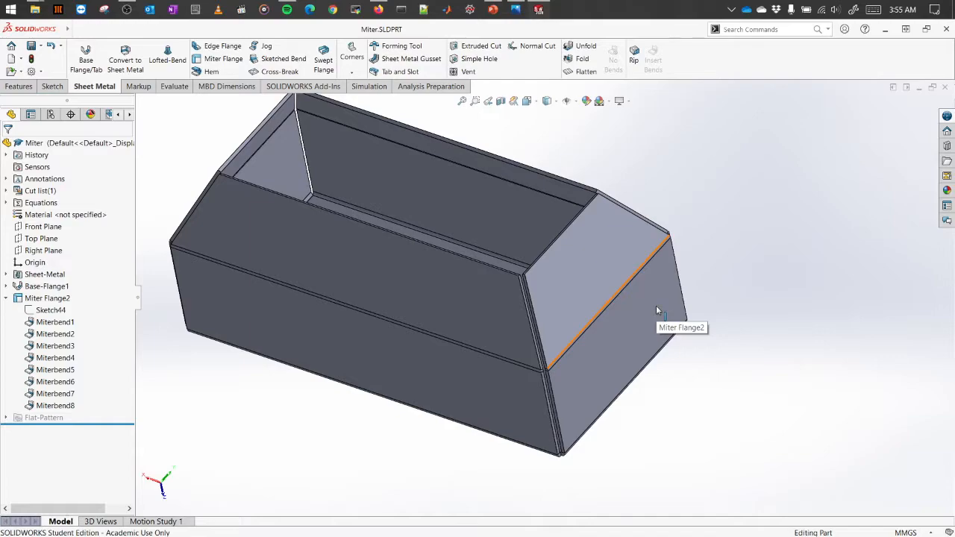
{"action": "scroll", "coordinate": [569, 254], "scroll_direction": "up", "scroll_amount": 1}
{"action": "middle_click_drag", "start_coordinate": [428, 224], "coordinate": [475, 297]}
{"action": "scroll", "coordinate": [492, 221], "scroll_direction": "down", "scroll_amount": 2}
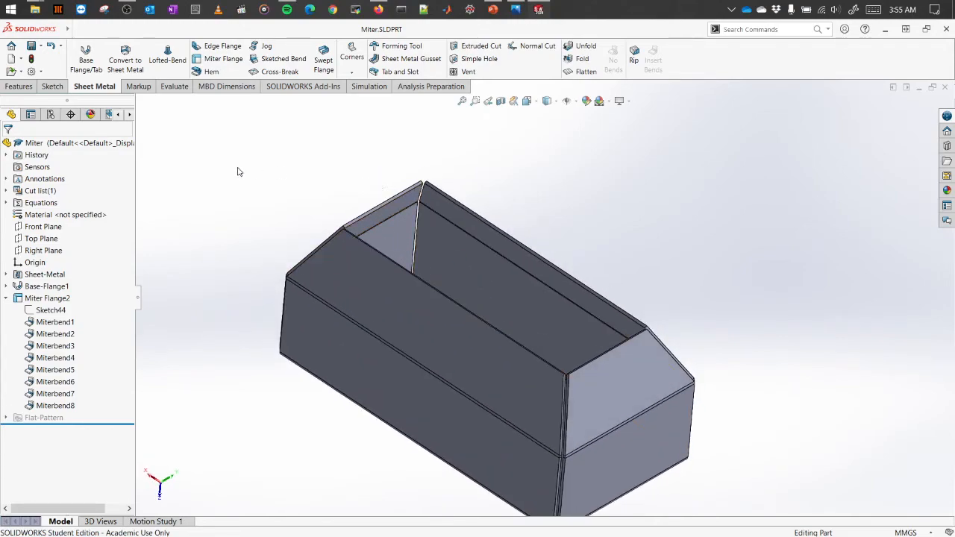
{"action": "left_click", "coordinate": [215, 72]}
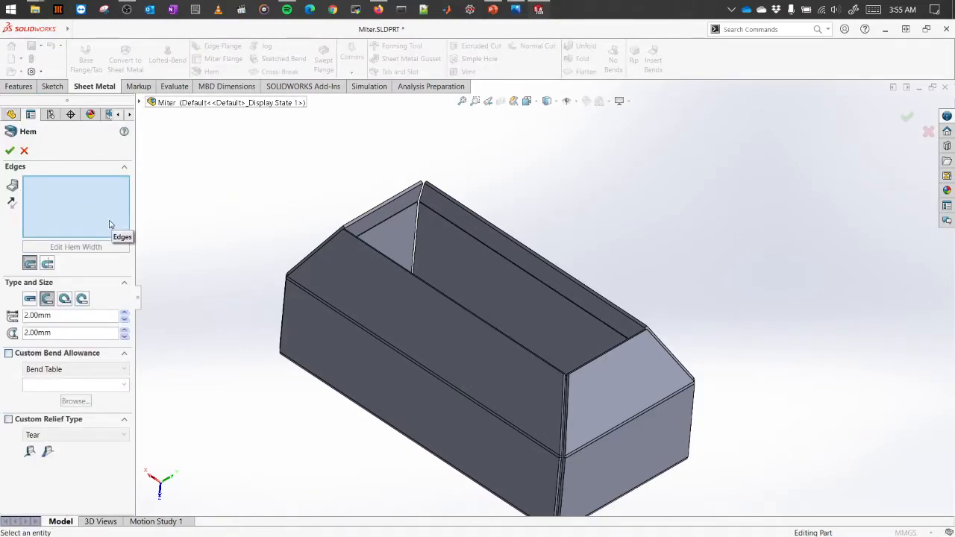
{"action": "middle_click_drag", "start_coordinate": [495, 335], "coordinate": [538, 241]}
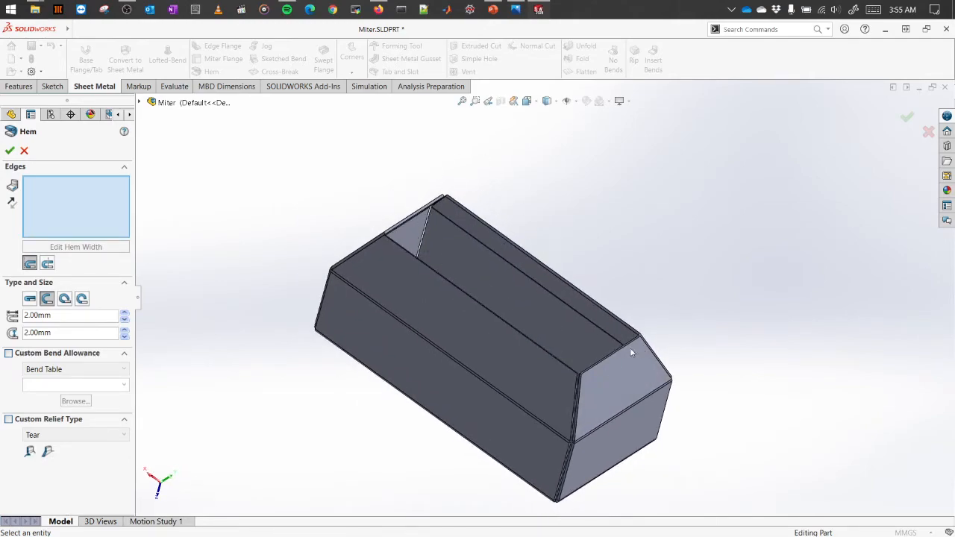
{"action": "scroll", "coordinate": [632, 352], "scroll_direction": "down", "scroll_amount": 3}
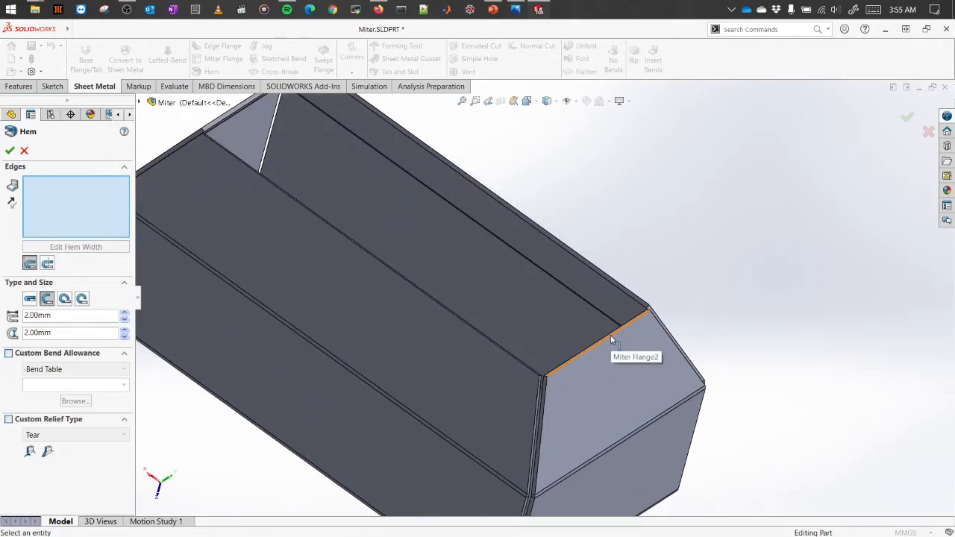
{"action": "left_click", "coordinate": [610, 340]}
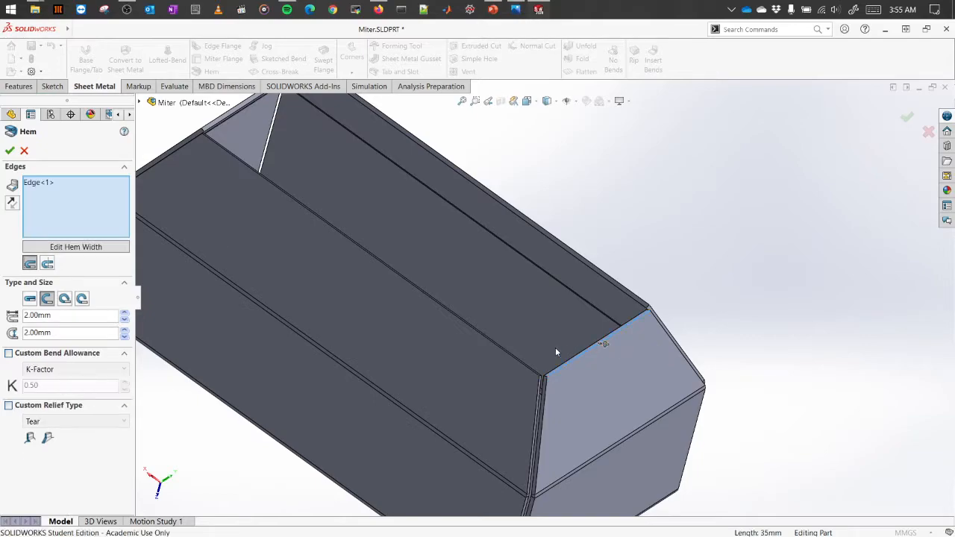
{"action": "left_click", "coordinate": [512, 353]}
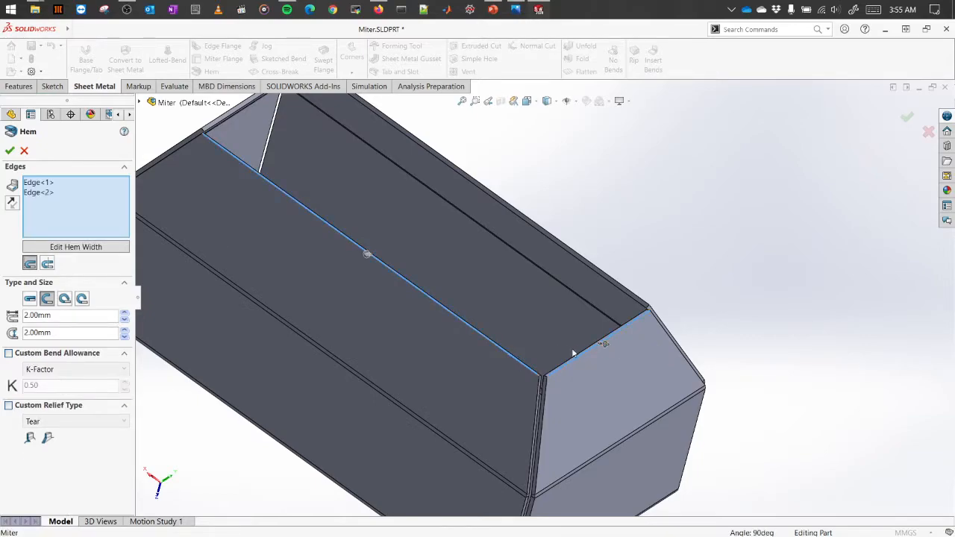
{"action": "left_click", "coordinate": [625, 299]}
{"action": "scroll", "coordinate": [505, 212], "scroll_direction": "up", "scroll_amount": 3}
{"action": "middle_click_drag", "start_coordinate": [274, 240], "coordinate": [279, 234]}
{"action": "left_click", "coordinate": [321, 187]}
{"action": "scroll", "coordinate": [418, 327], "scroll_direction": "up", "scroll_amount": 3}
{"action": "middle_click_drag", "start_coordinate": [420, 330], "coordinate": [502, 314]}
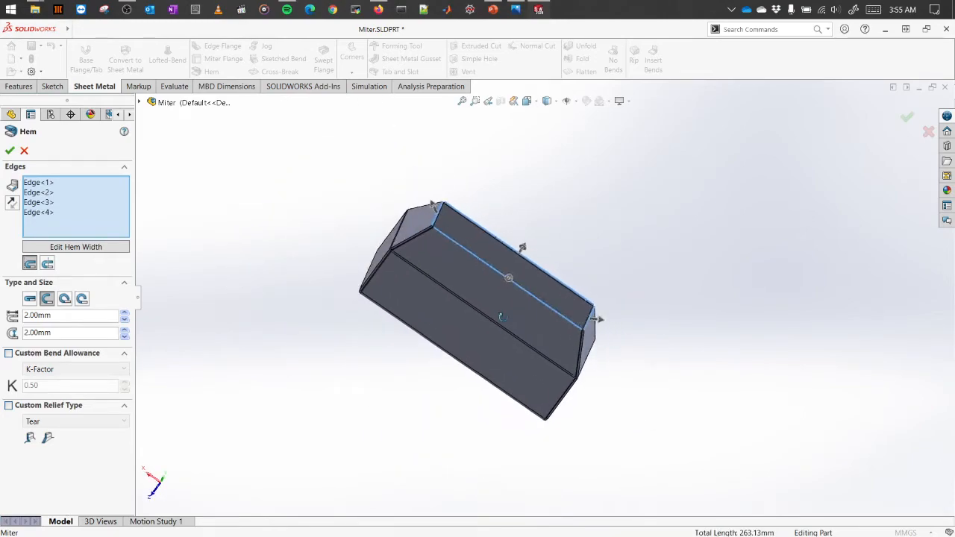
{"action": "middle_click_drag", "start_coordinate": [455, 383], "coordinate": [574, 217]}
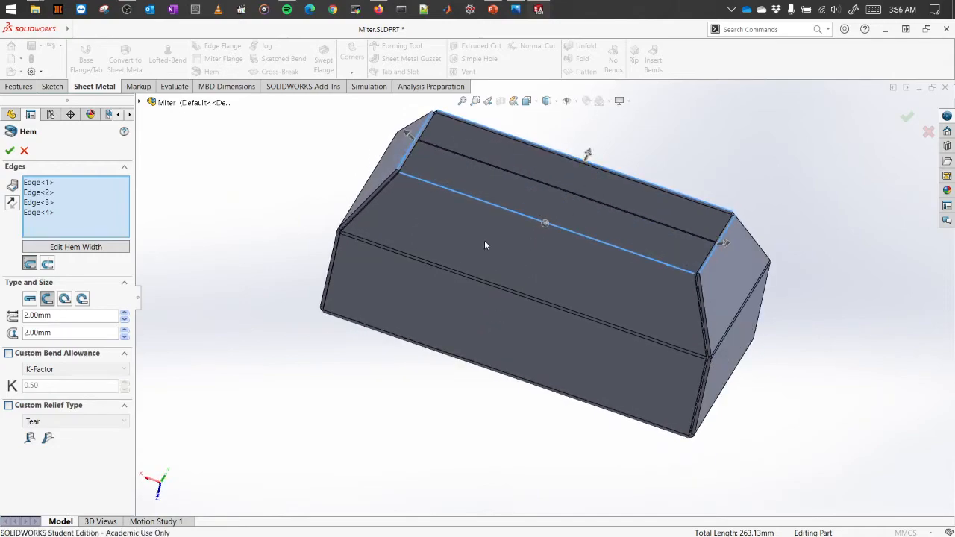
Set the hem type to Open with a length of 5 mm
{"action": "left_click", "coordinate": [86, 314]}
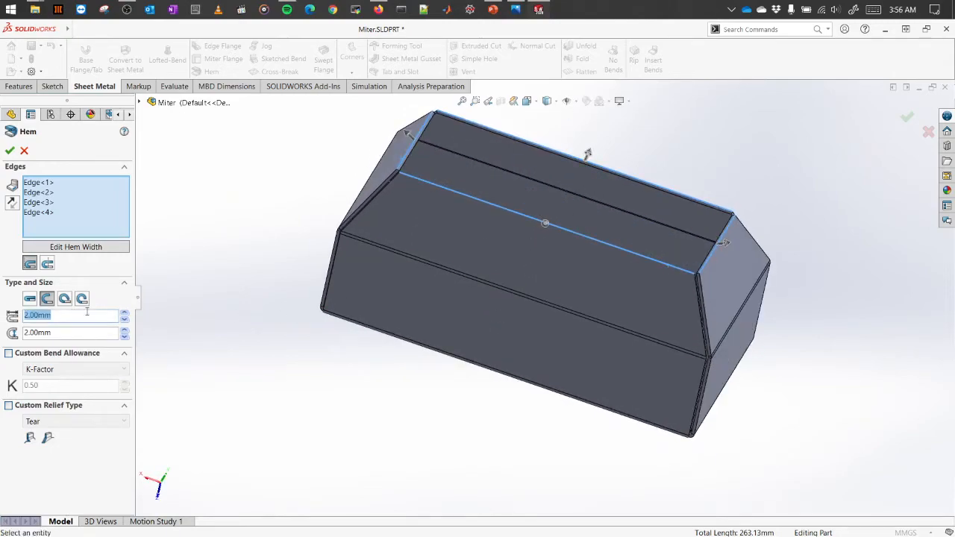
{"action": "left_click", "coordinate": [30, 299]}
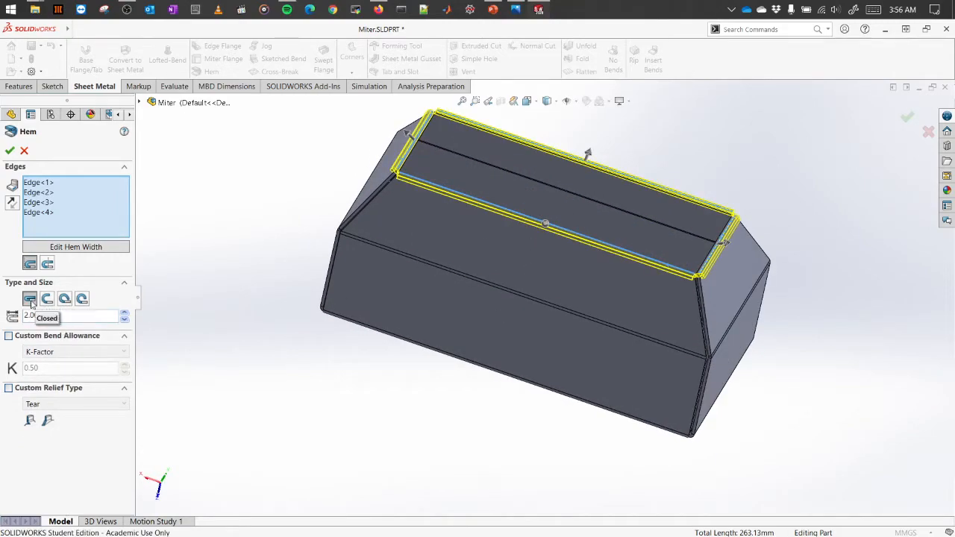
{"action": "left_click", "coordinate": [47, 298]}
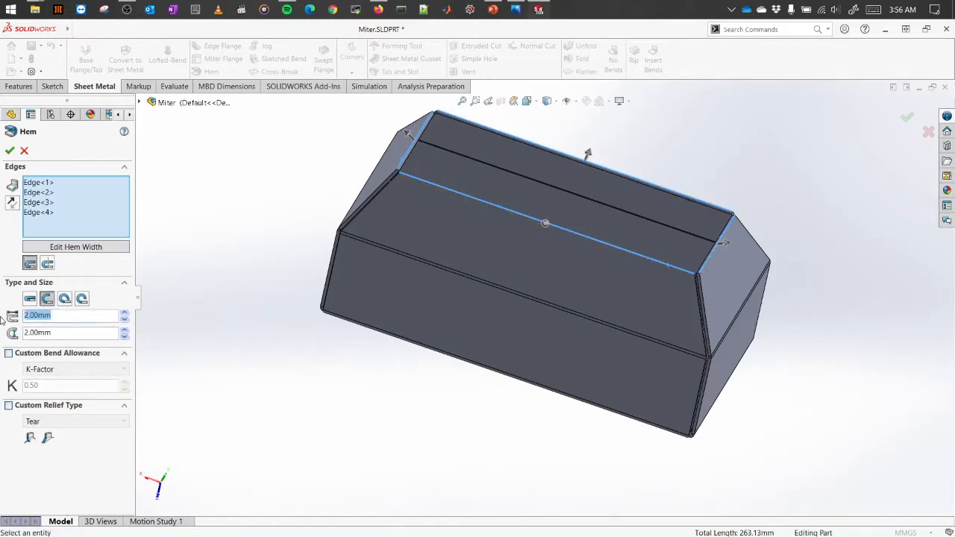
{"action": "type", "text": "5"}
{"action": "key", "text": "Return"}
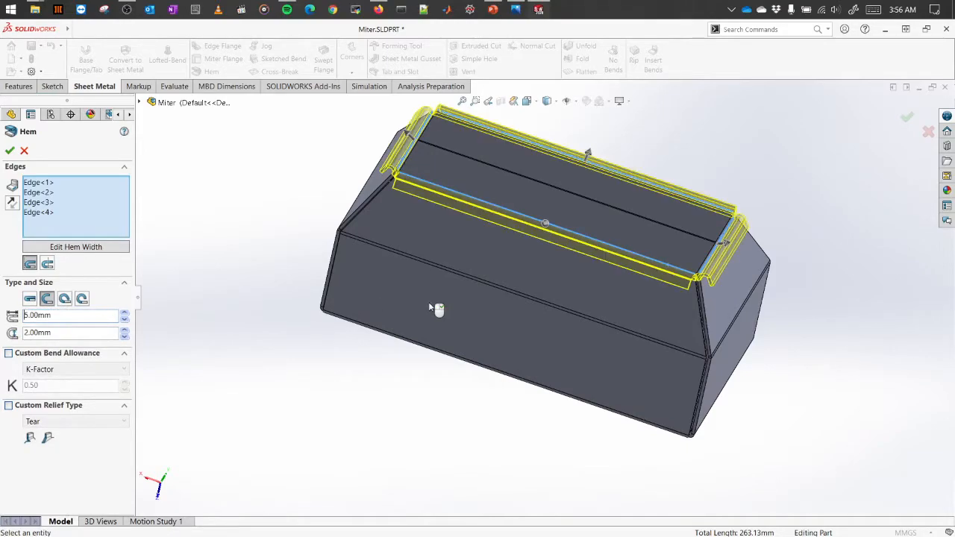
Set the open hem's gap distance to 0.75 mm
{"action": "middle_click_drag", "start_coordinate": [577, 174], "coordinate": [525, 140]}
{"action": "scroll", "coordinate": [524, 140], "scroll_direction": "down", "scroll_amount": 5}
{"action": "middle_click_drag", "start_coordinate": [417, 175], "coordinate": [372, 224]}
{"action": "right_click", "coordinate": [371, 224]}
{"action": "middle_click_drag", "start_coordinate": [542, 145], "coordinate": [494, 234]}
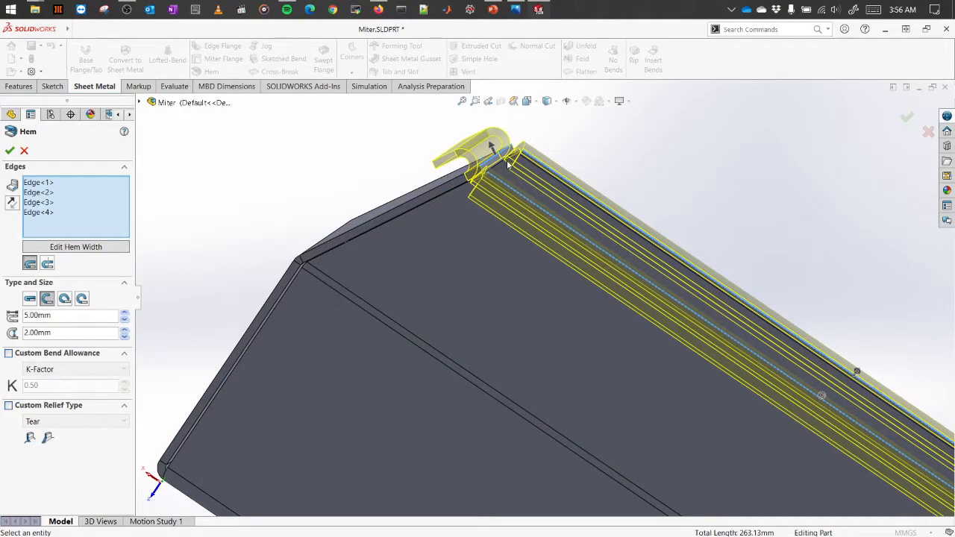
{"action": "middle_click_drag", "start_coordinate": [458, 160], "coordinate": [477, 152]}
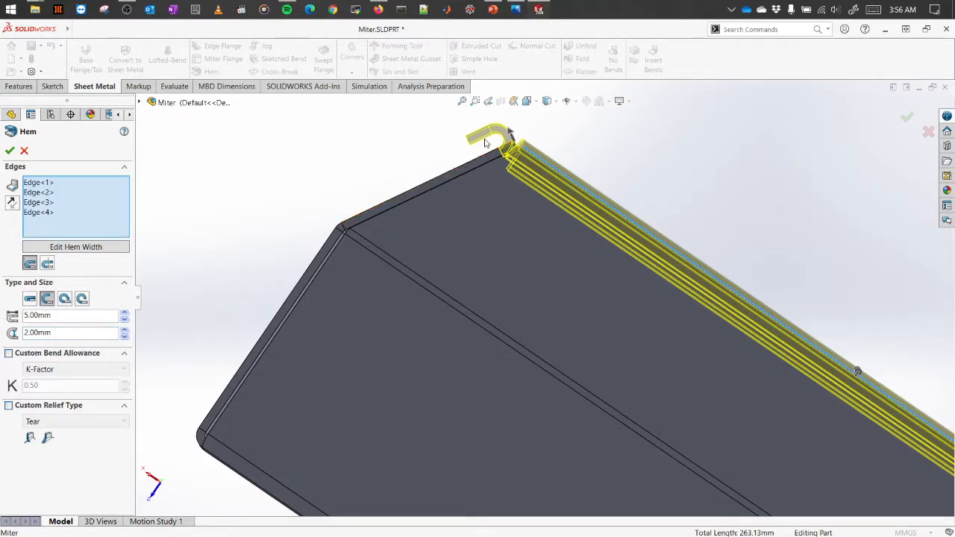
{"action": "left_click_drag", "start_coordinate": [81, 332], "coordinate": [21, 333]}
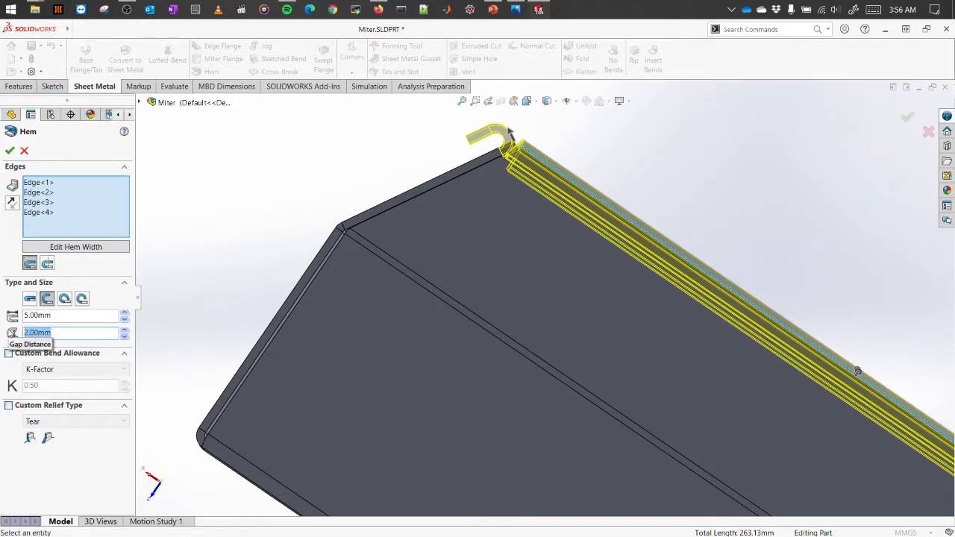
{"action": "type", "text": "0.75"}
{"action": "key", "text": "Return"}
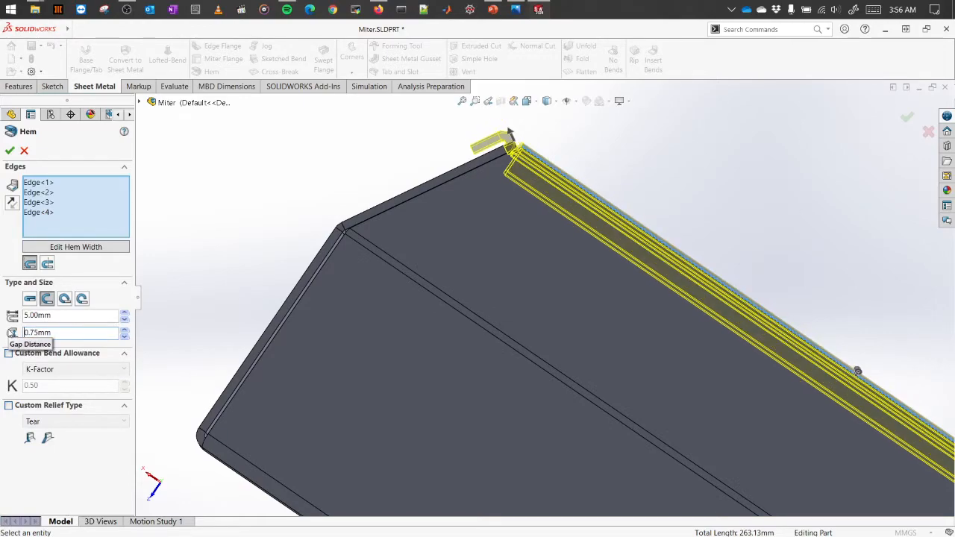
Try the reversed direction for the rim hems and flip them back to the outside of the box
{"action": "middle_click_drag", "start_coordinate": [623, 154], "coordinate": [626, 154]}
{"action": "scroll", "coordinate": [602, 181], "scroll_direction": "up", "scroll_amount": 1}
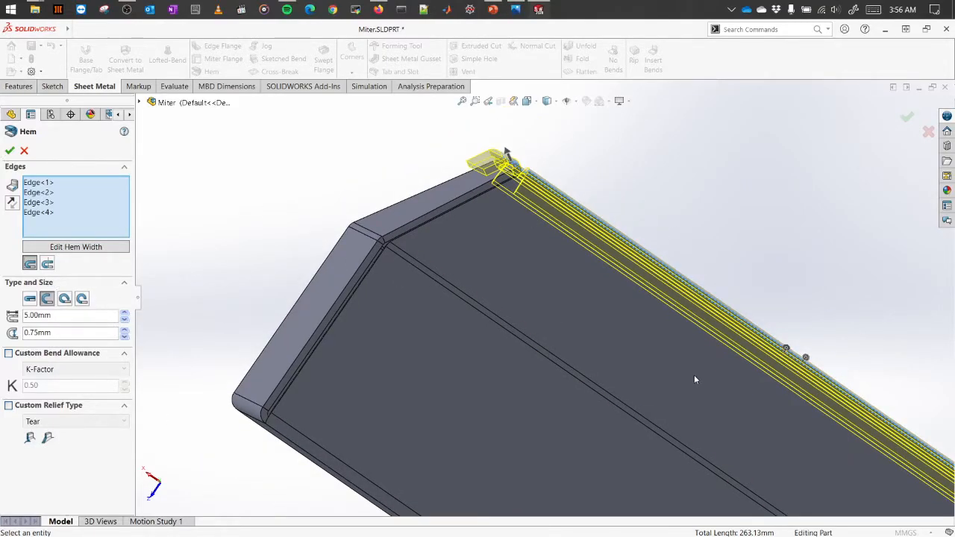
{"action": "scroll", "coordinate": [694, 375], "scroll_direction": "up", "scroll_amount": 1}
{"action": "middle_click_drag", "start_coordinate": [666, 392], "coordinate": [657, 390]}
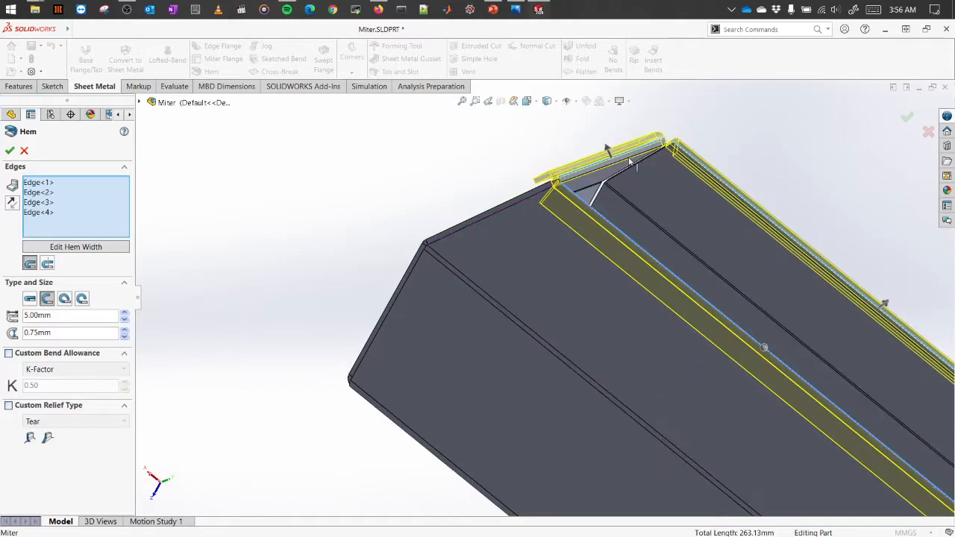
{"action": "left_click", "coordinate": [12, 203]}
{"action": "middle_click_drag", "start_coordinate": [388, 218], "coordinate": [718, 284]}
{"action": "scroll", "coordinate": [728, 310], "scroll_direction": "up", "scroll_amount": 5}
{"action": "scroll", "coordinate": [691, 413], "scroll_direction": "down", "scroll_amount": 4}
{"action": "scroll", "coordinate": [596, 305], "scroll_direction": "down", "scroll_amount": 6}
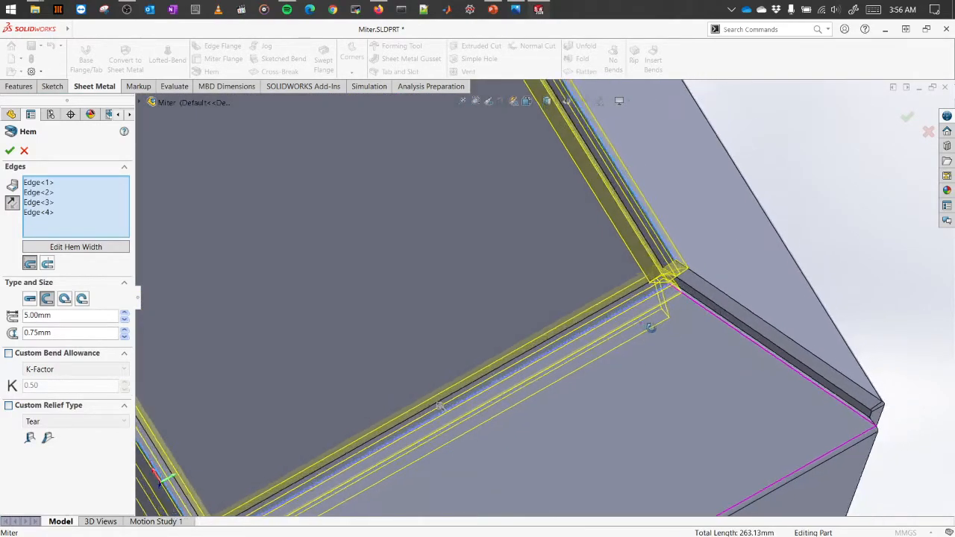
{"action": "middle_click_drag", "start_coordinate": [650, 326], "coordinate": [649, 279]}
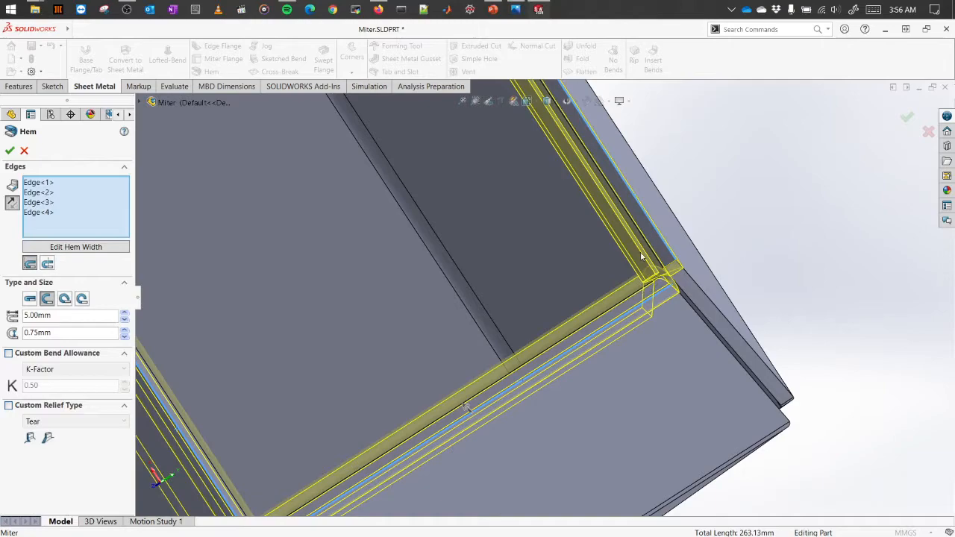
{"action": "left_click", "coordinate": [13, 206]}
Inspect the outward-folding hem preview along the rim and at the corners where neighbouring hems meet
{"action": "middle_click_drag", "start_coordinate": [765, 309], "coordinate": [768, 285]}
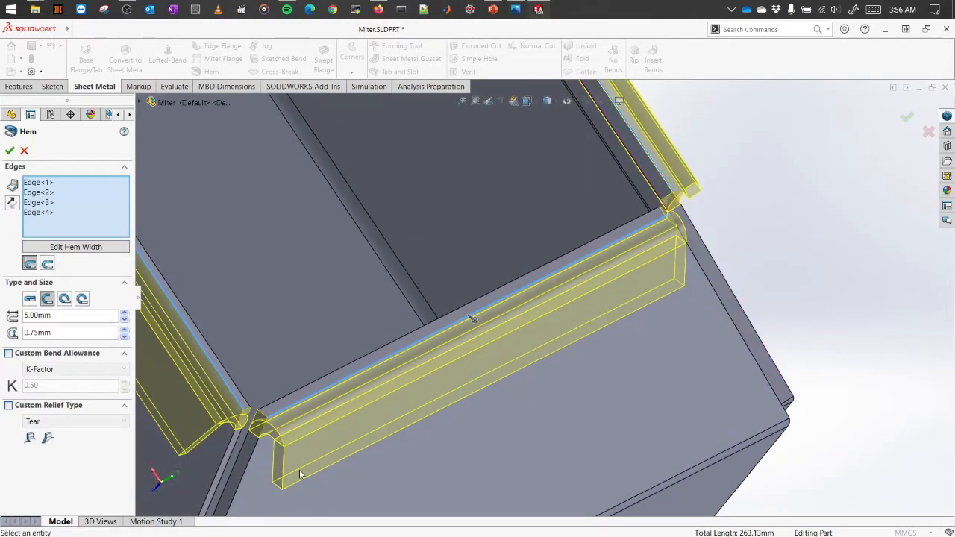
{"action": "middle_click_drag", "start_coordinate": [227, 424], "coordinate": [455, 433]}
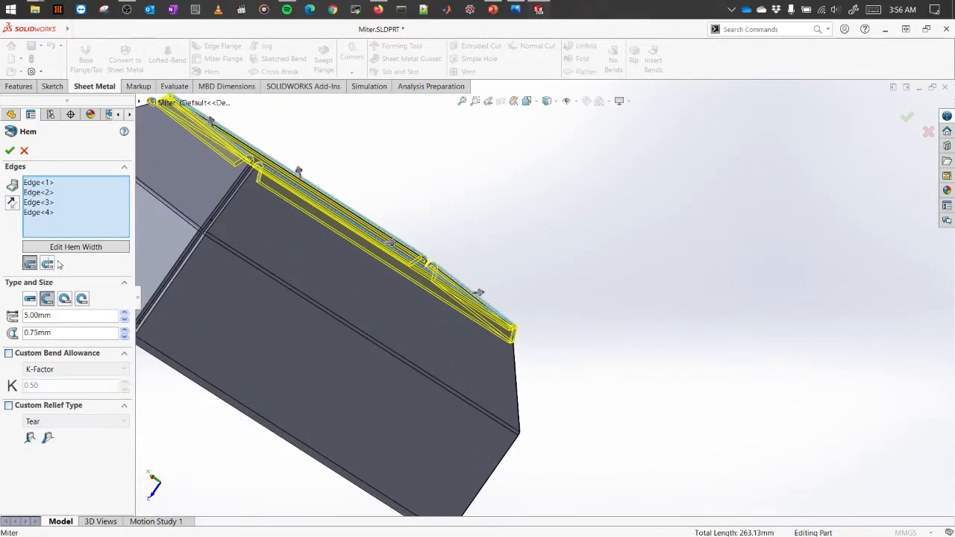
{"action": "middle_click_drag", "start_coordinate": [473, 246], "coordinate": [441, 242]}
{"action": "scroll", "coordinate": [249, 200], "scroll_direction": "up", "scroll_amount": 5}
{"action": "scroll", "coordinate": [307, 231], "scroll_direction": "down", "scroll_amount": 5}
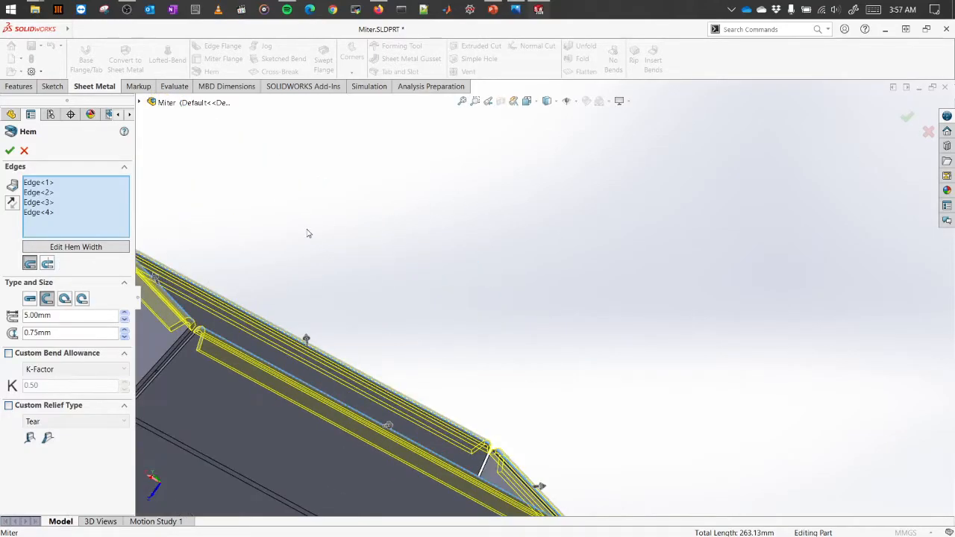
{"action": "scroll", "coordinate": [292, 309], "scroll_direction": "up", "scroll_amount": 5}
{"action": "scroll", "coordinate": [294, 310], "scroll_direction": "down", "scroll_amount": 5}
{"action": "middle_click_drag", "start_coordinate": [656, 406], "coordinate": [579, 247]}
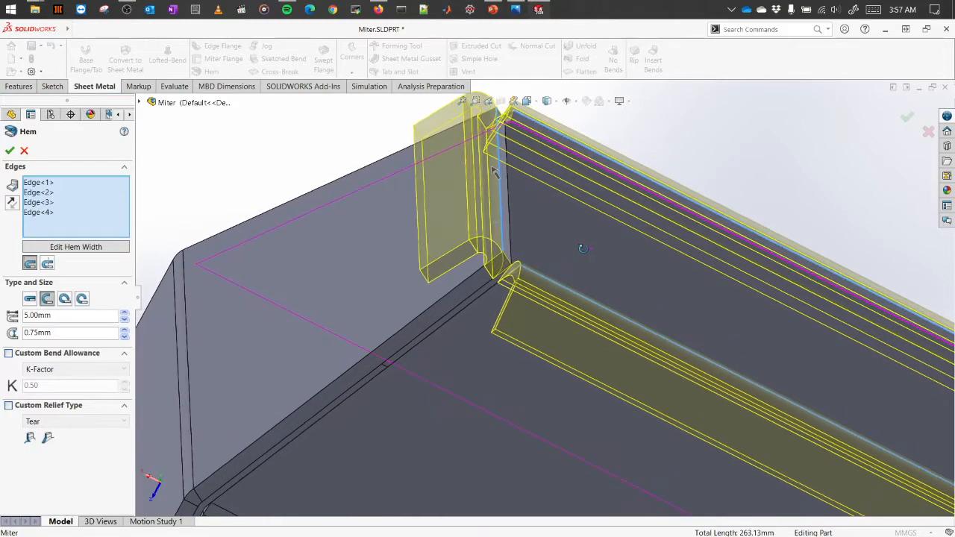
{"action": "middle_click_drag", "start_coordinate": [481, 277], "coordinate": [483, 294]}
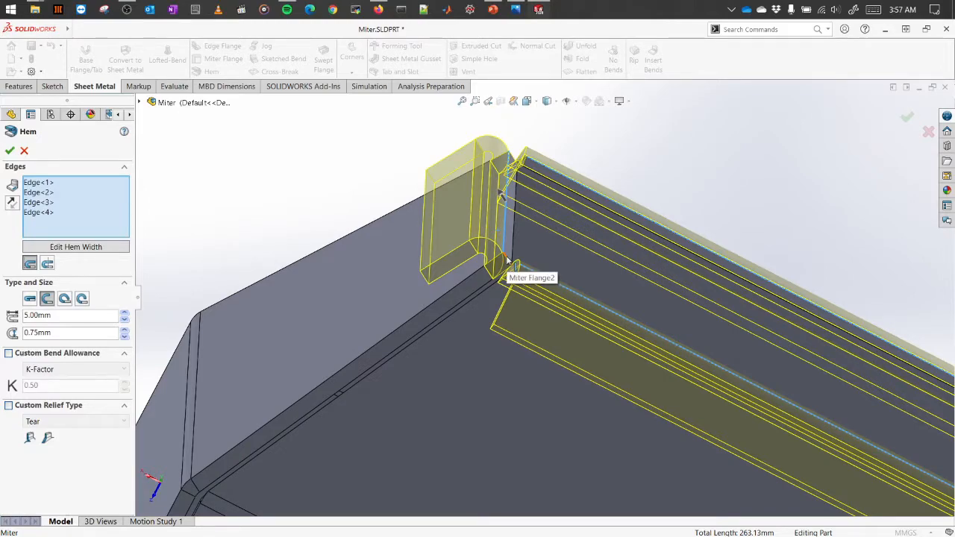
Try the Bend Outside position for the hems and return to Material Inside
{"action": "left_click", "coordinate": [51, 267]}
{"action": "middle_click_drag", "start_coordinate": [683, 213], "coordinate": [464, 262]}
{"action": "middle_click_drag", "start_coordinate": [445, 201], "coordinate": [501, 201]}
{"action": "middle_click_drag", "start_coordinate": [530, 163], "coordinate": [536, 162]}
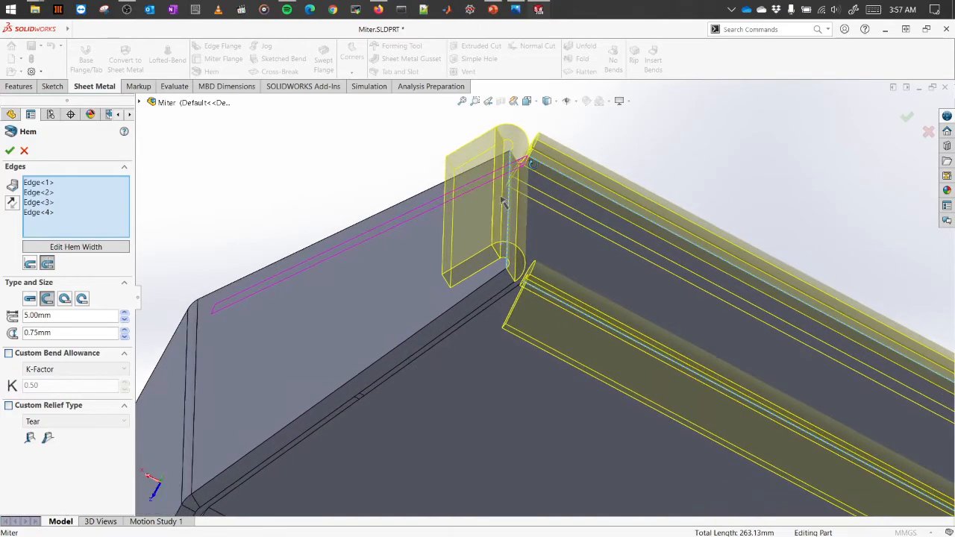
{"action": "left_click", "coordinate": [29, 263]}
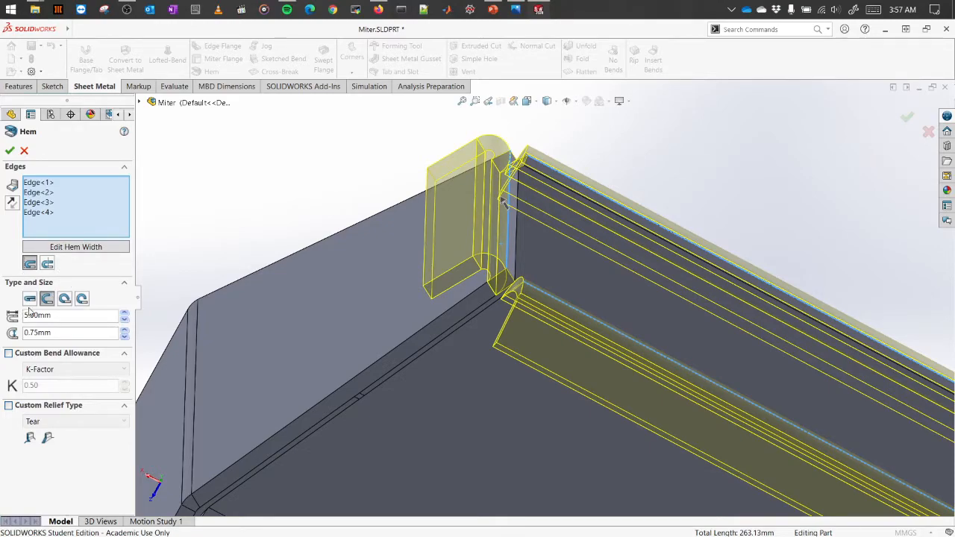
Change the hem type to Closed and set its length to 2.5 mm
{"action": "left_click", "coordinate": [30, 300]}
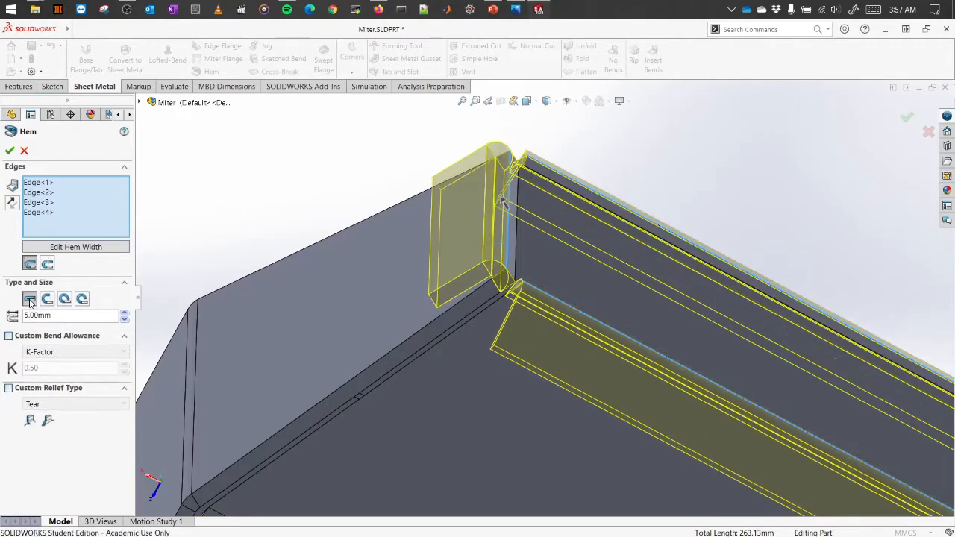
{"action": "middle_click_drag", "start_coordinate": [533, 336], "coordinate": [489, 302]}
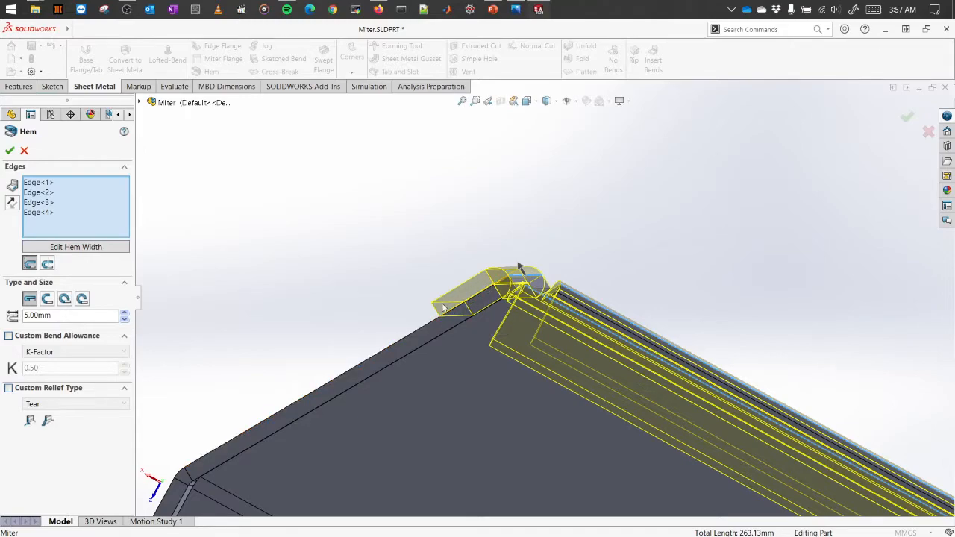
{"action": "double_click", "coordinate": [46, 315]}
{"action": "type", "text": "2.5"}
{"action": "key", "text": "Return"}
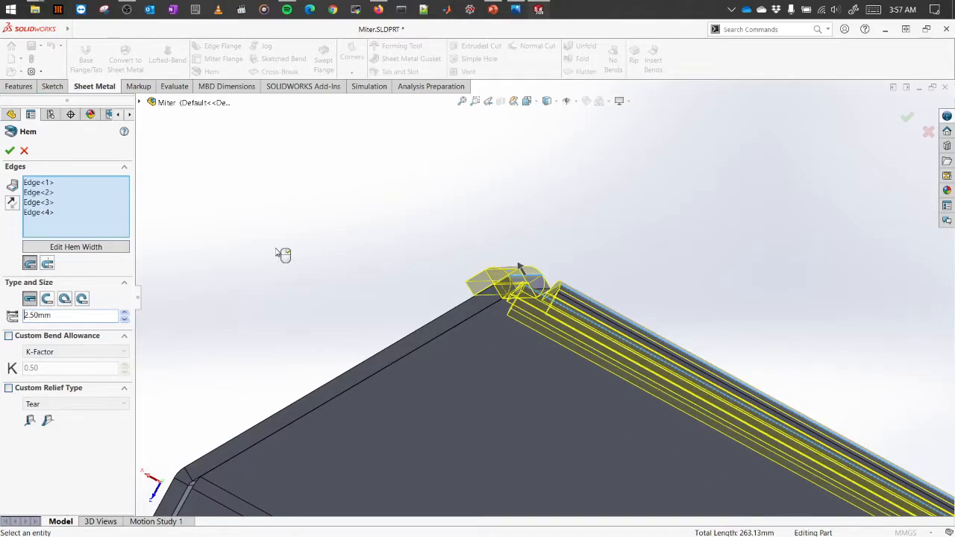
{"action": "middle_click_drag", "start_coordinate": [554, 270], "coordinate": [359, 320]}
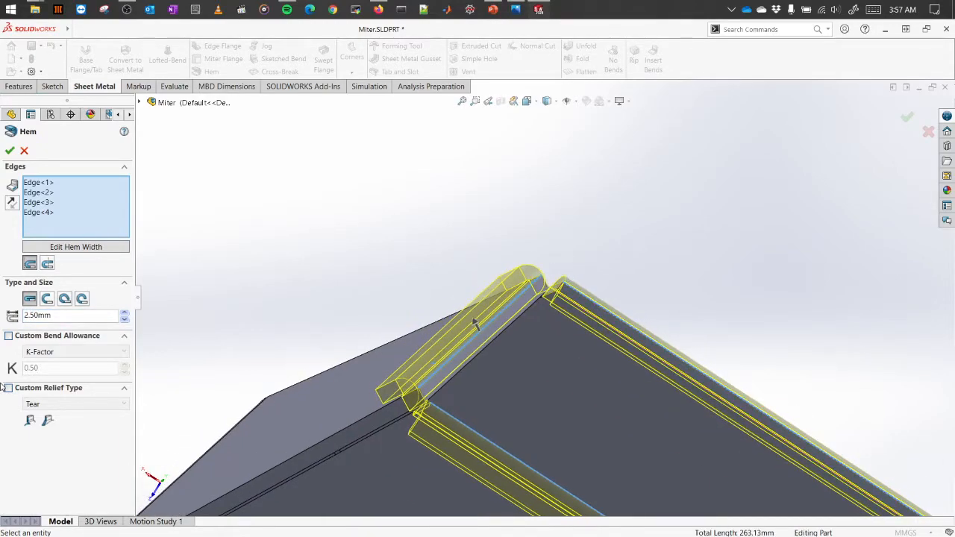
Preview the Open hem type from the side and switch the hems to Tear Drop
{"action": "left_click", "coordinate": [47, 298]}
{"action": "middle_click_drag", "start_coordinate": [335, 398], "coordinate": [412, 371]}
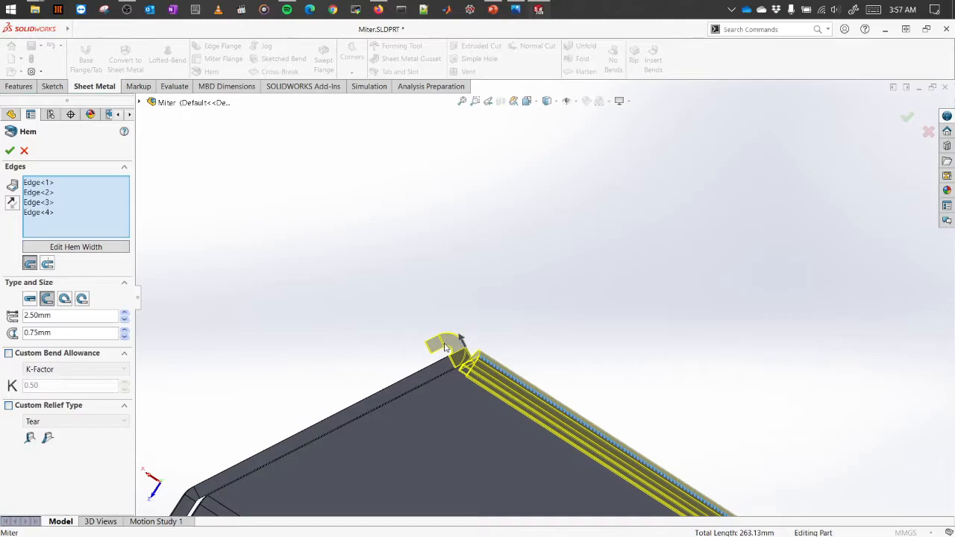
{"action": "middle_click_drag", "start_coordinate": [557, 435], "coordinate": [574, 392]}
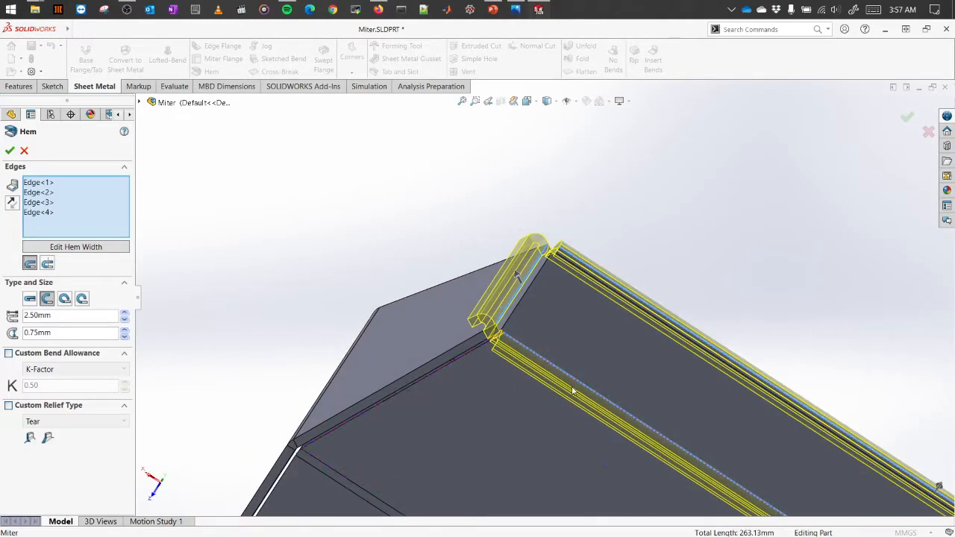
{"action": "left_click", "coordinate": [65, 300]}
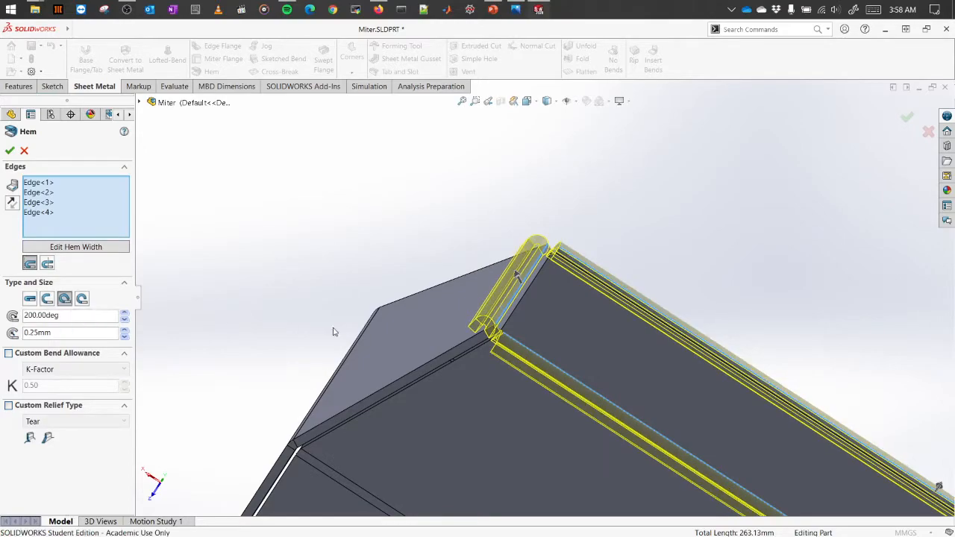
Try the Rolled hem type on the four rim edges with a 1 mm radius and view its profile at the corner
{"action": "middle_click_drag", "start_coordinate": [530, 397], "coordinate": [478, 298]}
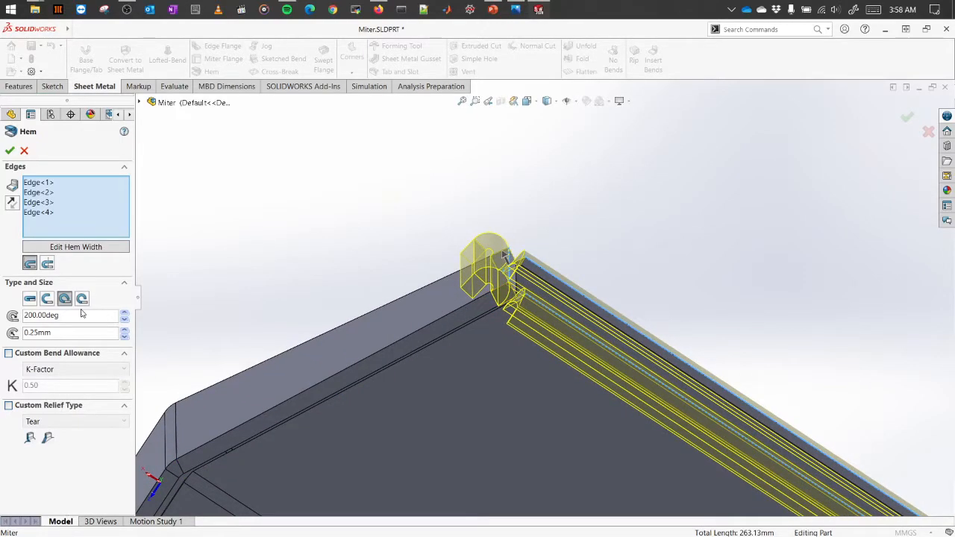
{"action": "left_click", "coordinate": [81, 299]}
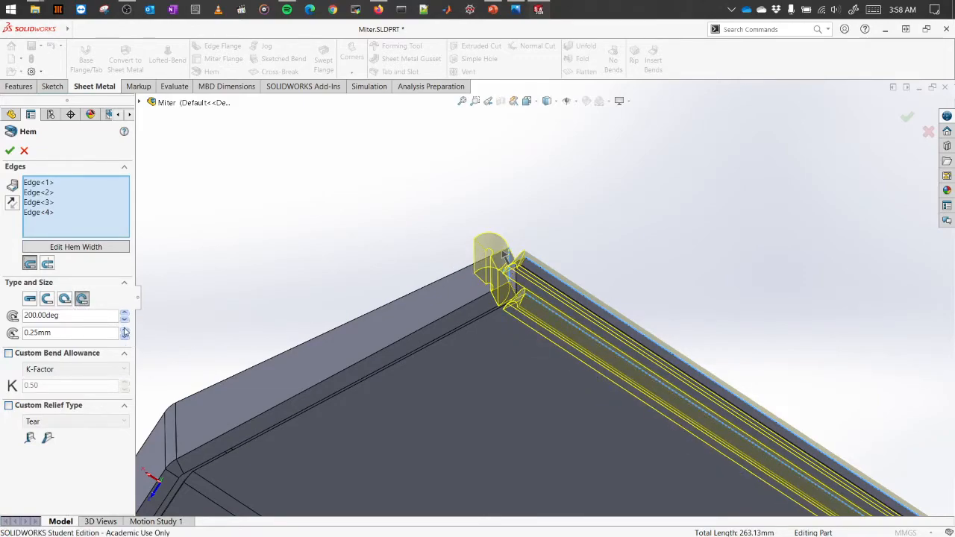
{"action": "left_click", "coordinate": [125, 331]}
{"action": "left_click", "coordinate": [124, 337]}
{"action": "triple_click", "coordinate": [74, 333]}
{"action": "type", "text": "1"}
{"action": "key", "text": "Return"}
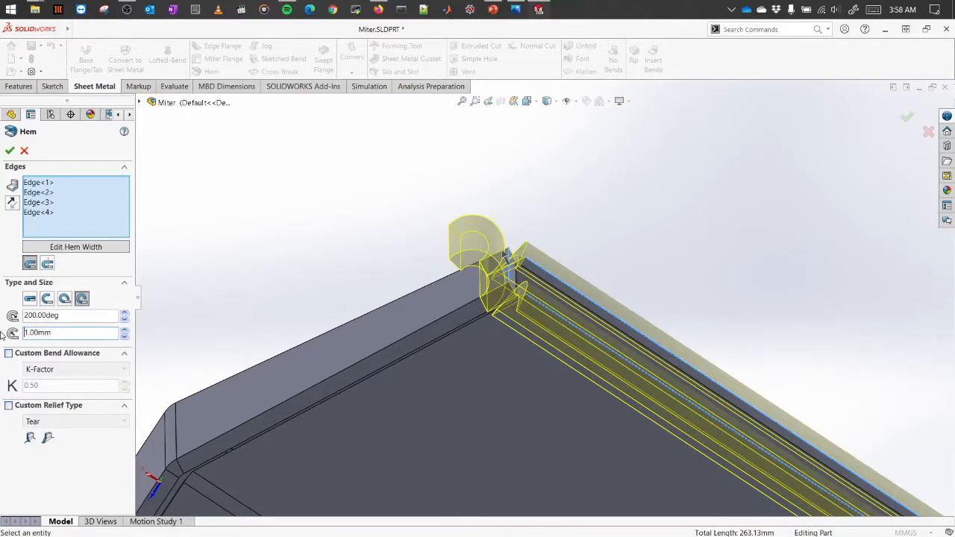
{"action": "mouse_move", "coordinate": [479, 349]}
{"action": "middle_mouse_down"}
{"action": "mouse_move", "coordinate": [473, 331]}
{"action": "mouse_move", "coordinate": [474, 348]}
{"action": "middle_mouse_up"}
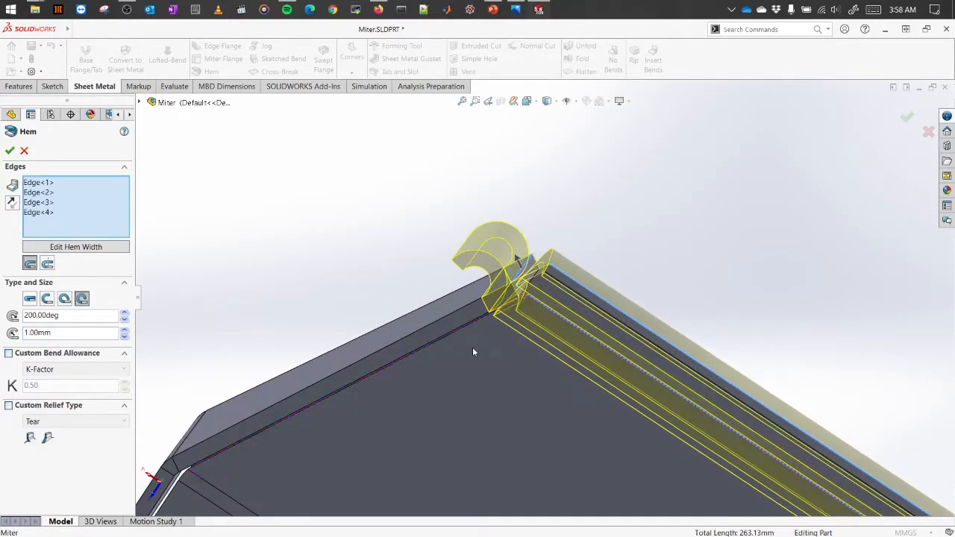
Compare the Closed and Tear Drop hem types, return to Closed, and create the hems on the four rim edges
{"action": "left_click", "coordinate": [29, 298]}
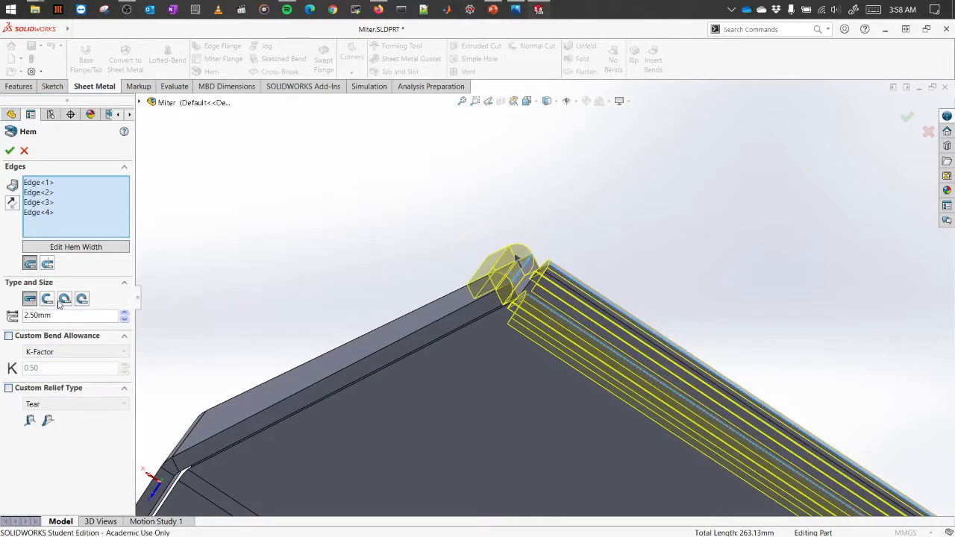
{"action": "left_click", "coordinate": [64, 299]}
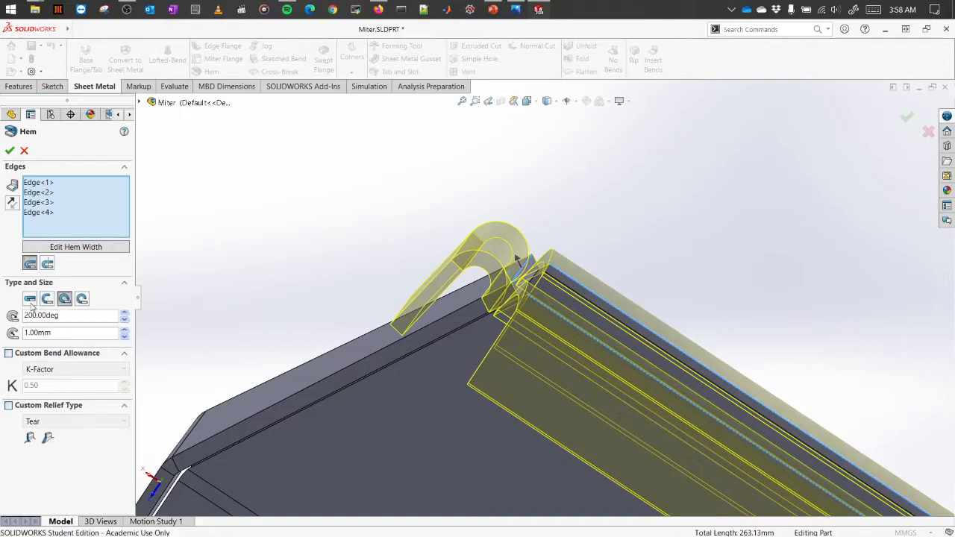
{"action": "left_click", "coordinate": [31, 303]}
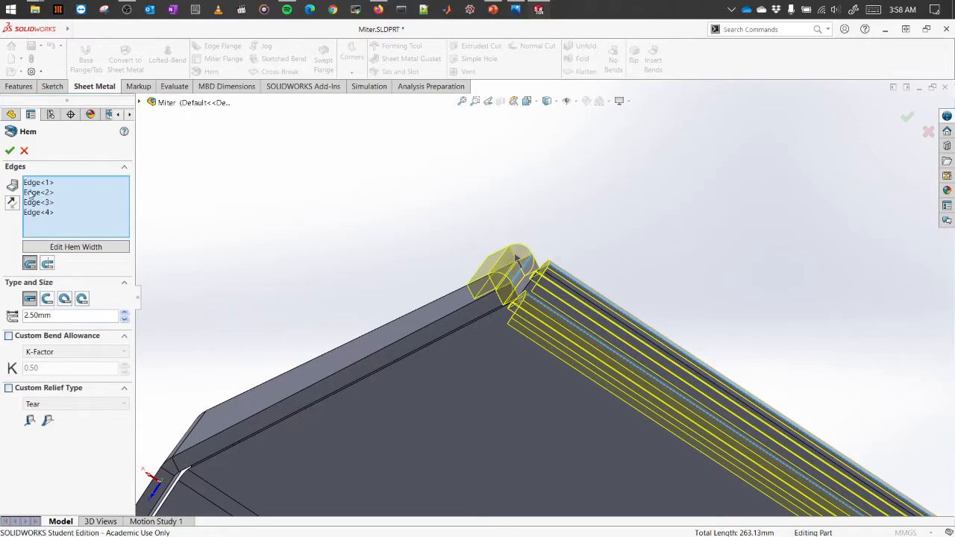
{"action": "left_click", "coordinate": [10, 152]}
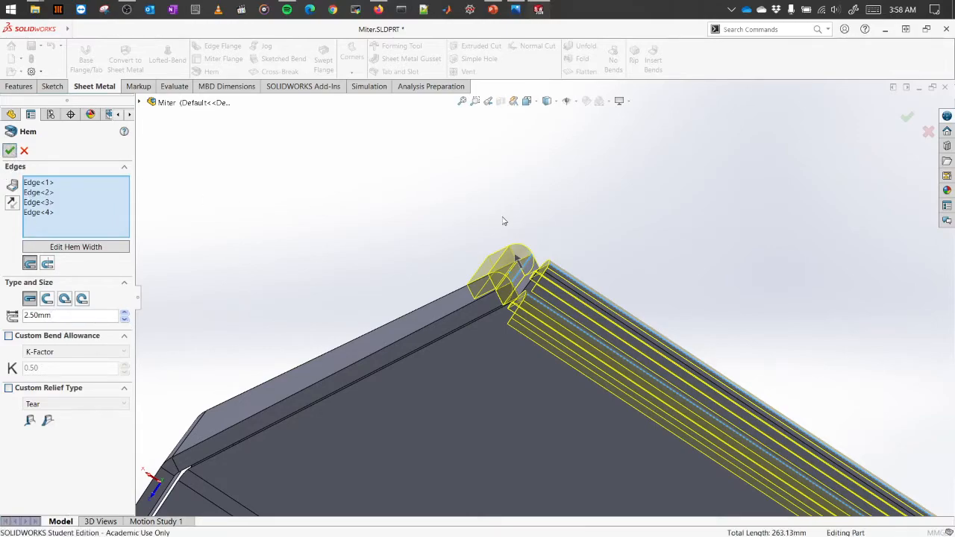
{"action": "scroll", "coordinate": [568, 262], "scroll_direction": "up", "scroll_amount": 2}
{"action": "middle_click_drag", "start_coordinate": [795, 502], "coordinate": [747, 495]}
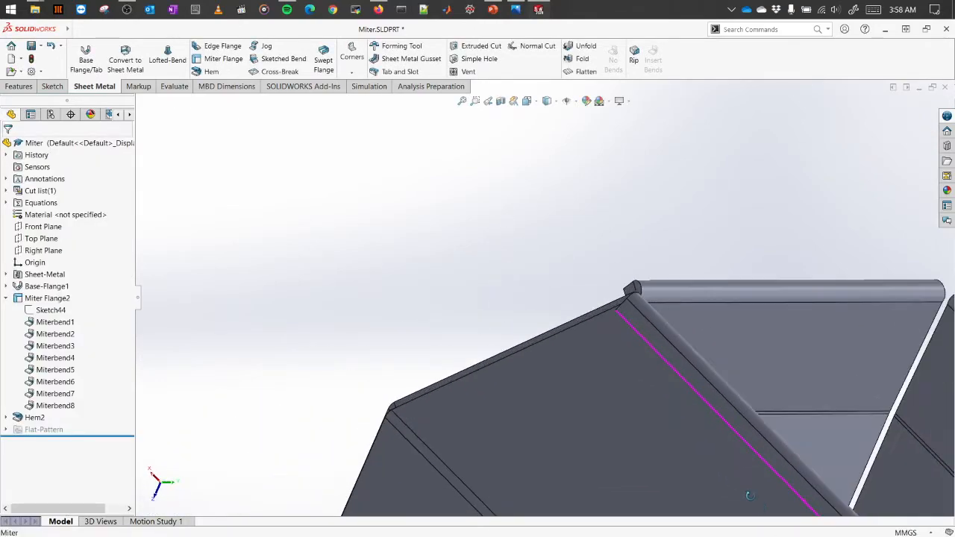
{"action": "scroll", "coordinate": [755, 488], "scroll_direction": "up", "scroll_amount": 10}
{"action": "scroll", "coordinate": [717, 450], "scroll_direction": "down", "scroll_amount": 3}
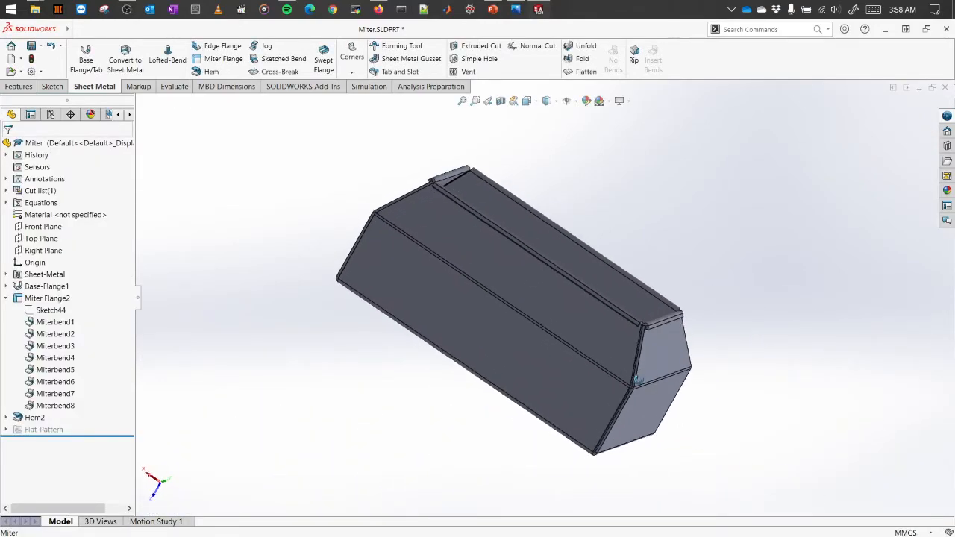